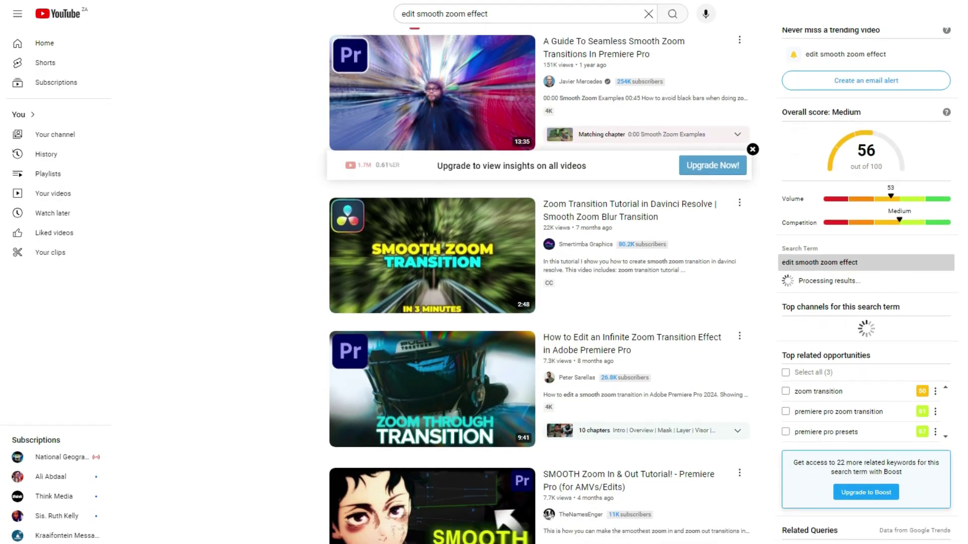
Scroll down through the YouTube results for 'edit smooth zoom effect' tutorials.
scroll(540, 282, down, 8)
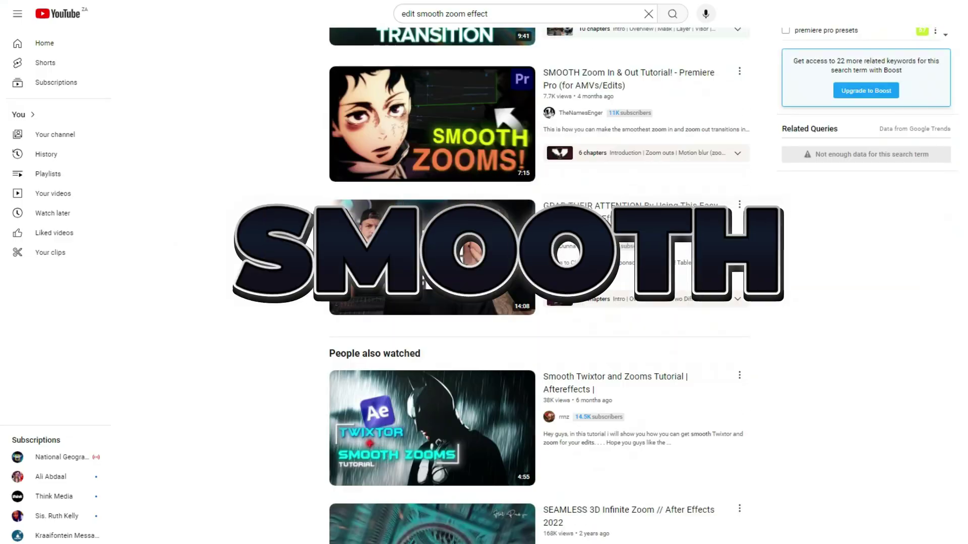
scroll(539, 282, down, 5)
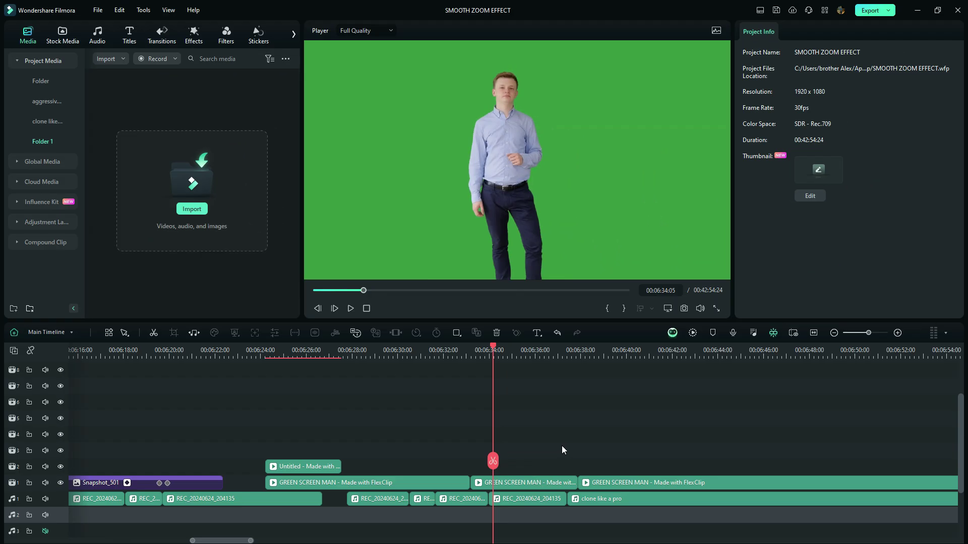
Run Help > Check for Update in Filmora, then dismiss the Live Update dialog.
click(193, 10)
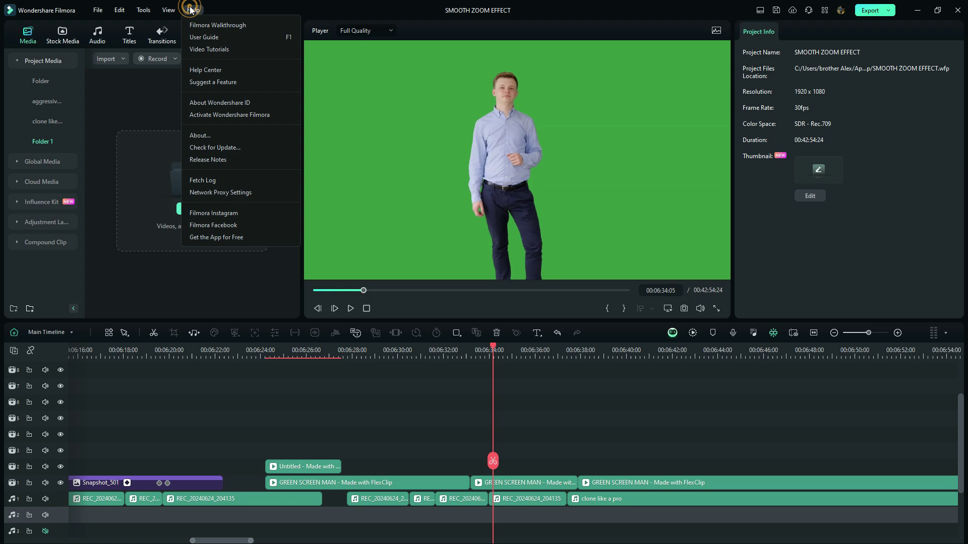
click(220, 147)
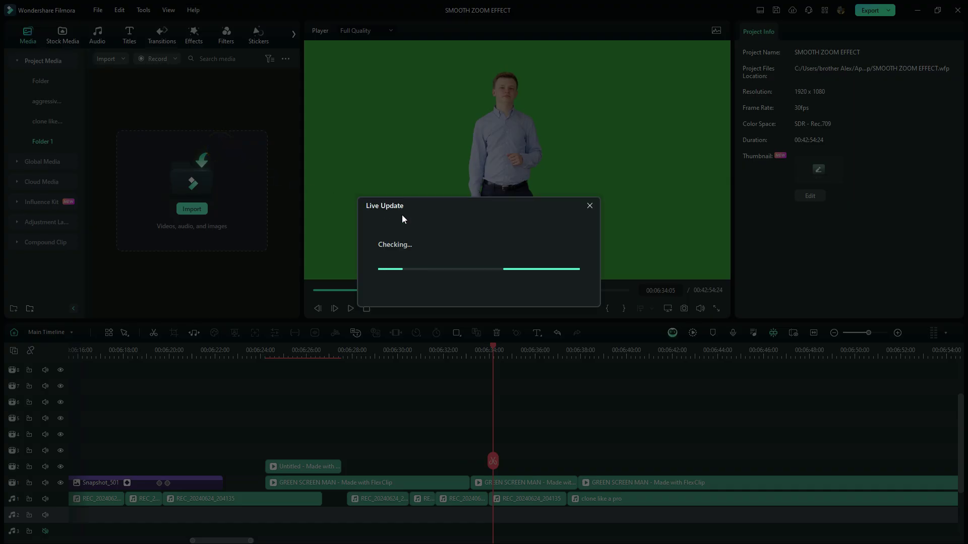
click(591, 205)
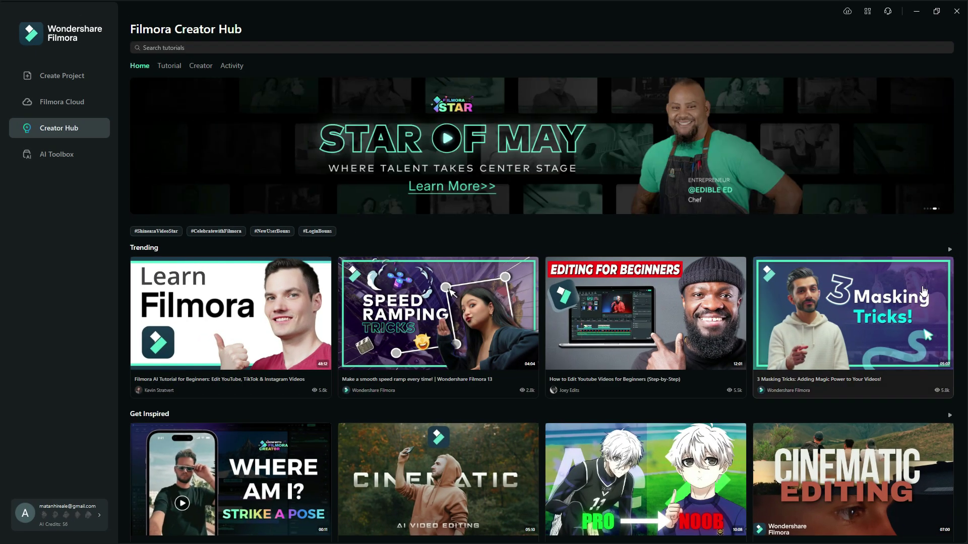
Scroll through Creator Hub's tutorials, then return to its Home page from the sidebar.
scroll(923, 291, down, 9)
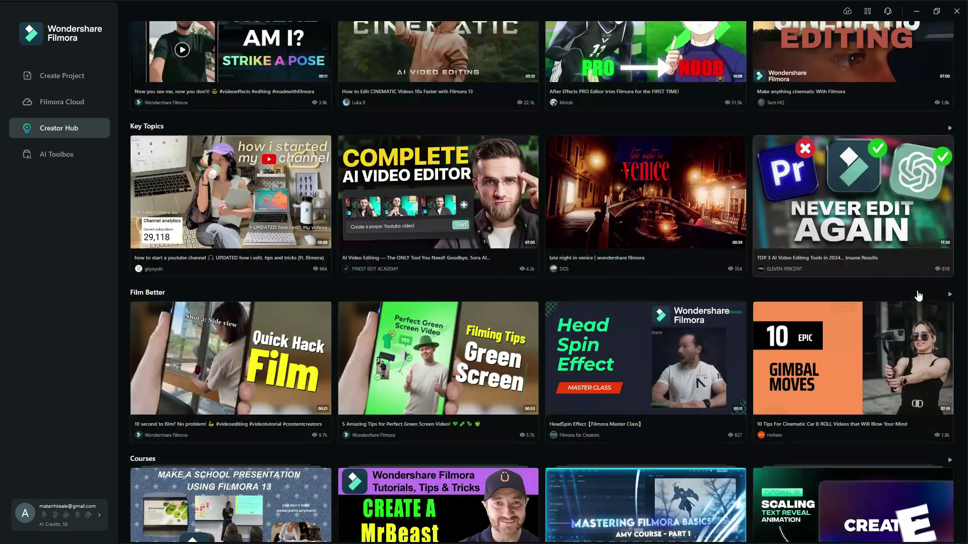
scroll(918, 296, down, 4)
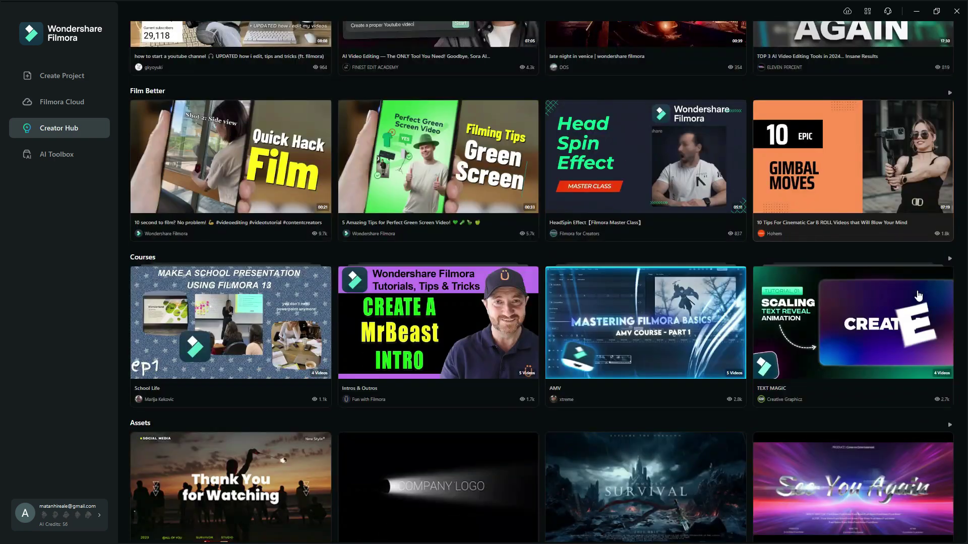
scroll(918, 296, down, 7)
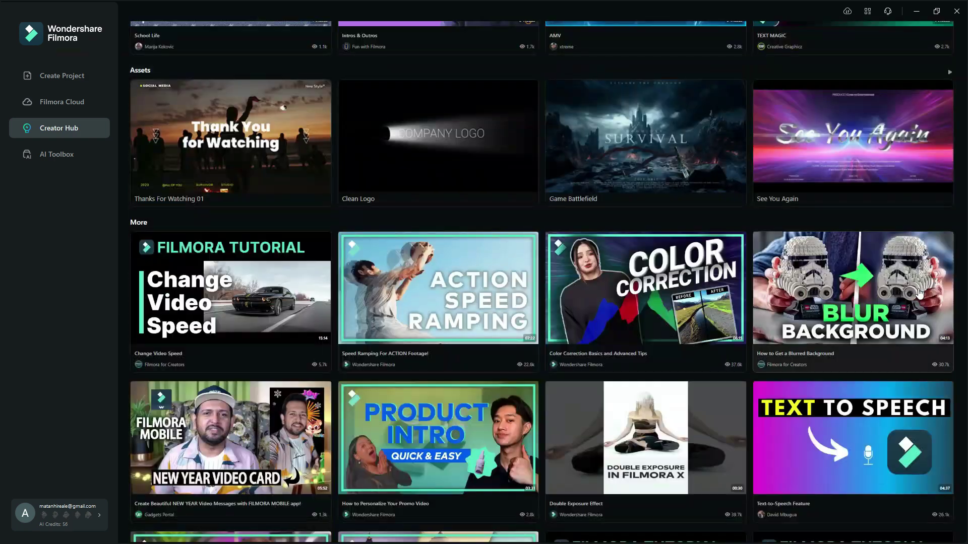
scroll(920, 294, down, 5)
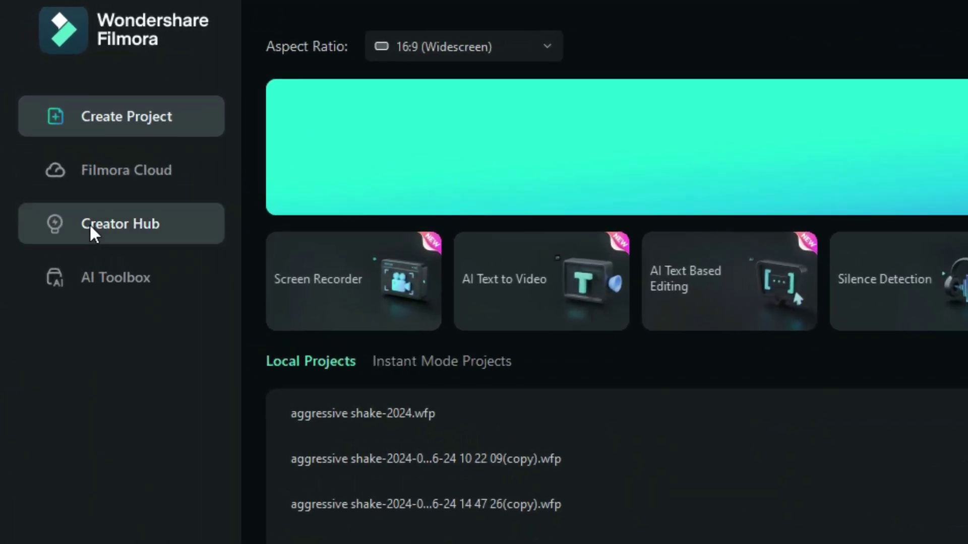
click(90, 222)
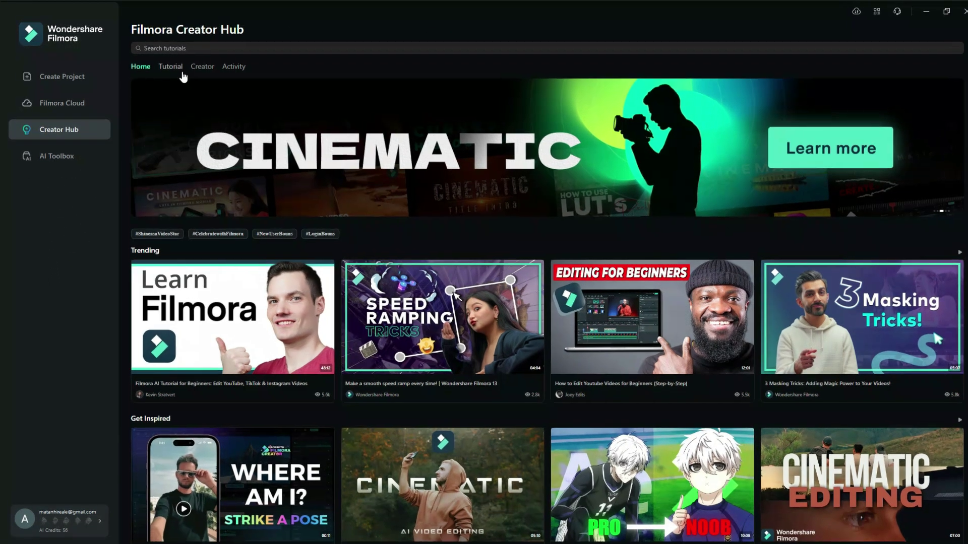
Browse the Tutorial and Creator sections of Creator Hub.
click(170, 66)
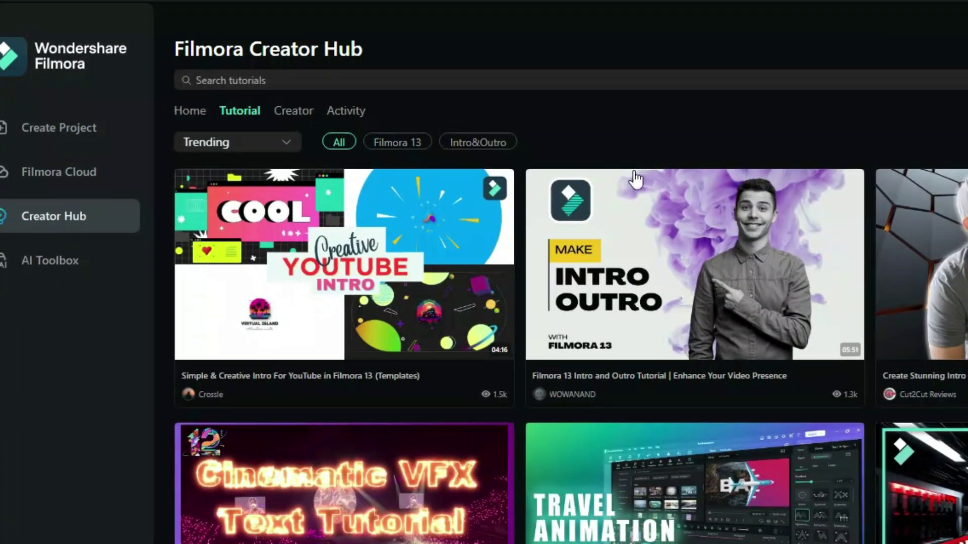
click(240, 77)
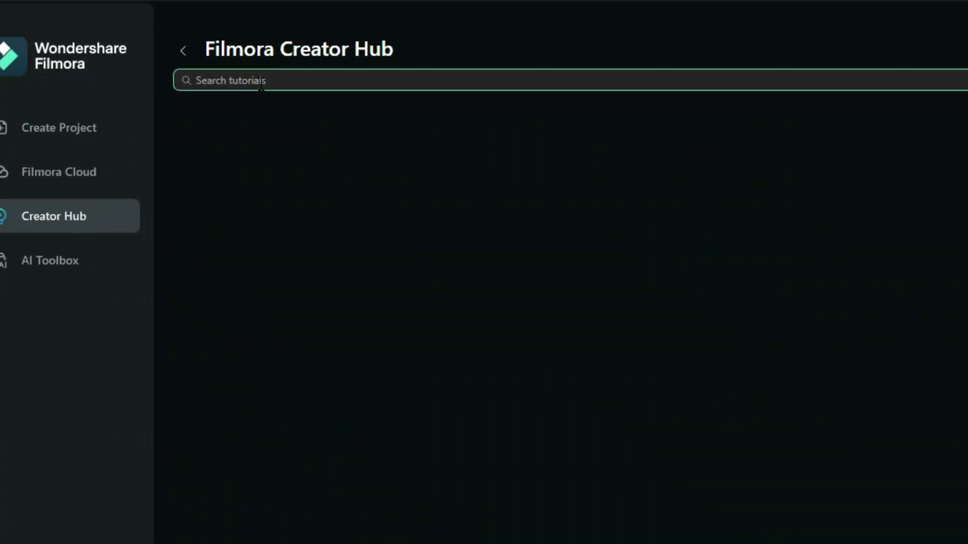
click(261, 82)
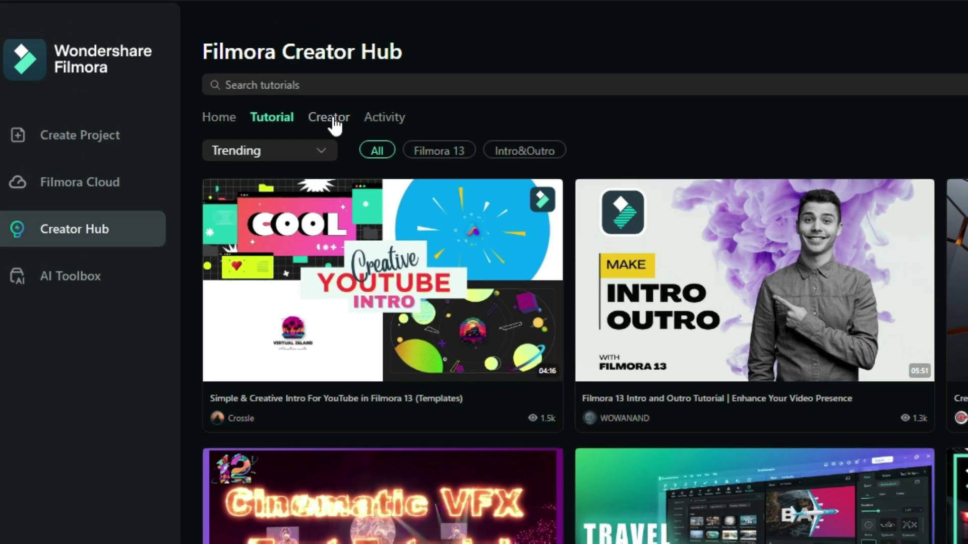
click(242, 69)
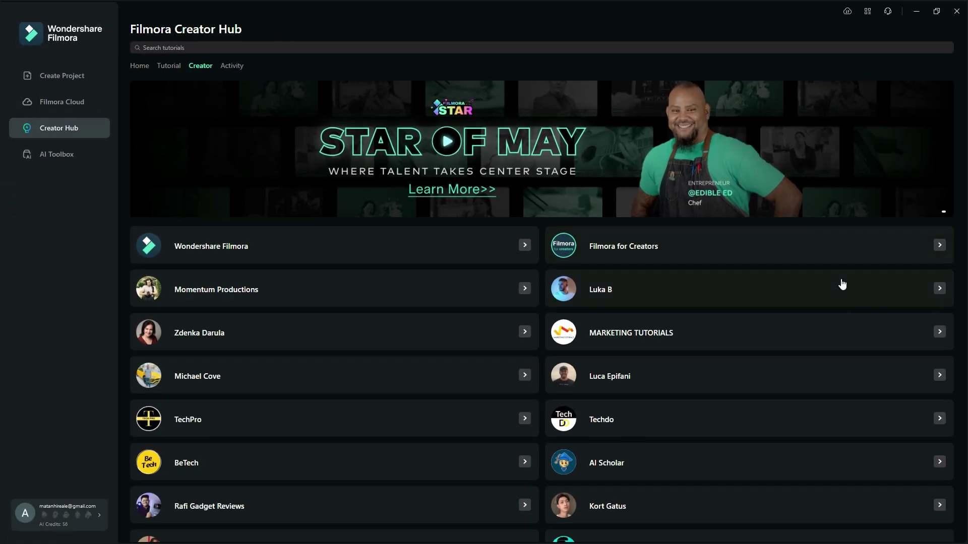
scroll(837, 284, down, 5)
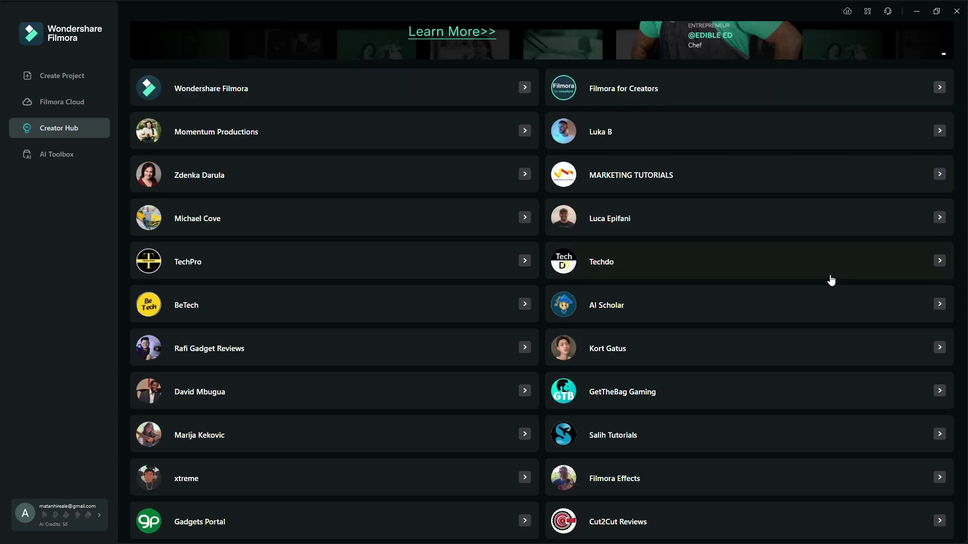
scroll(828, 276, up, 5)
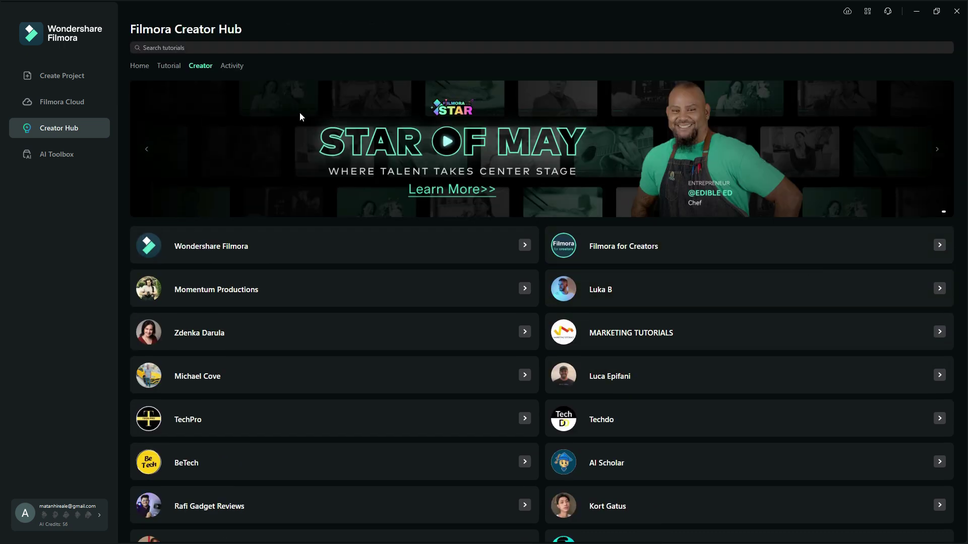
Browse the Activity section, then reopen the SMOOTH ZOOM EFFECT project via Create Project.
click(224, 67)
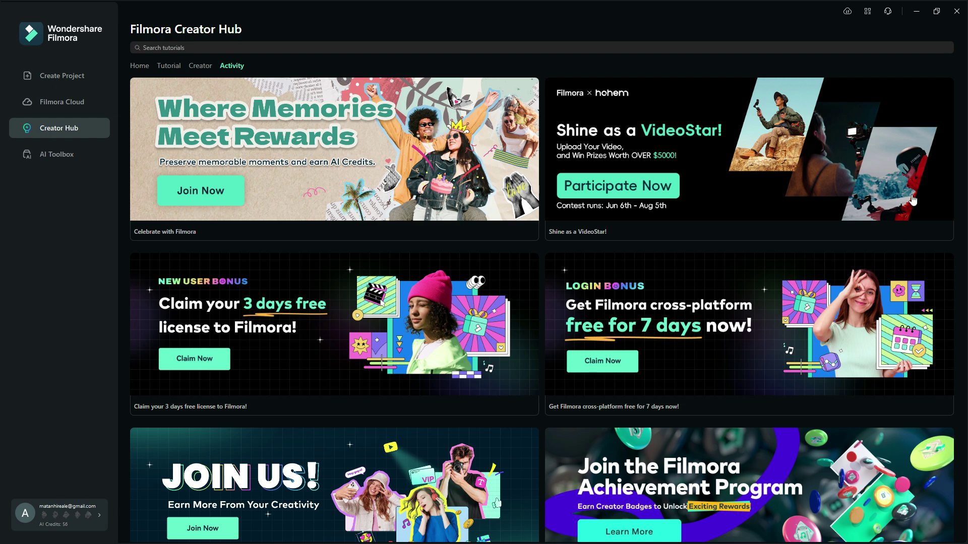
scroll(909, 229, down, 1)
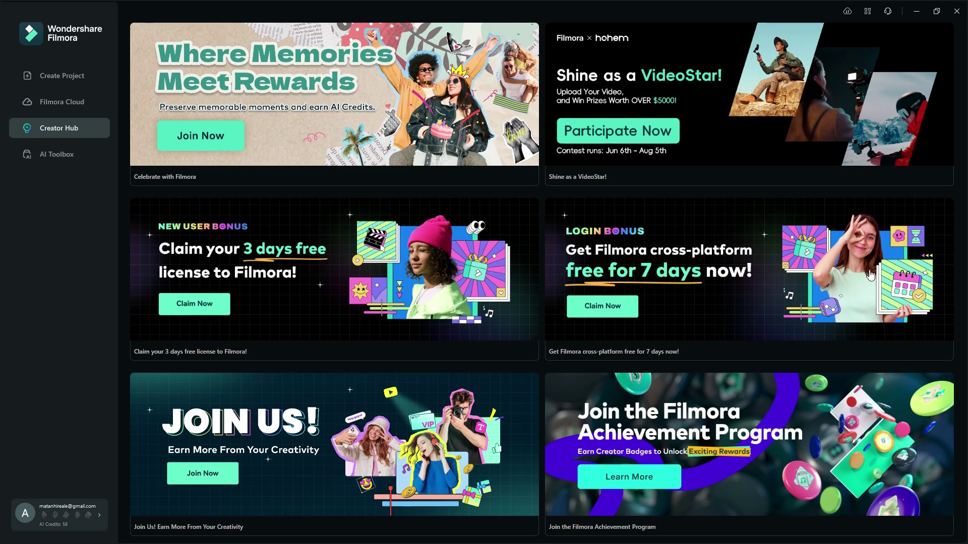
scroll(867, 275, up, 1)
click(135, 65)
click(70, 74)
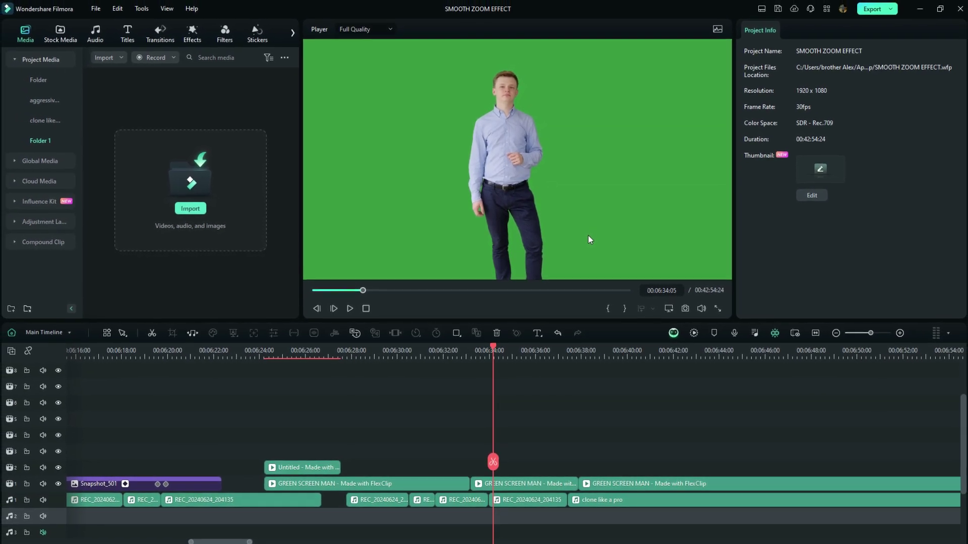
Select the GREEN SCREEN MAN clip and open its Crop and Zoom window with Alt+C.
click(522, 479)
key(alt+c)
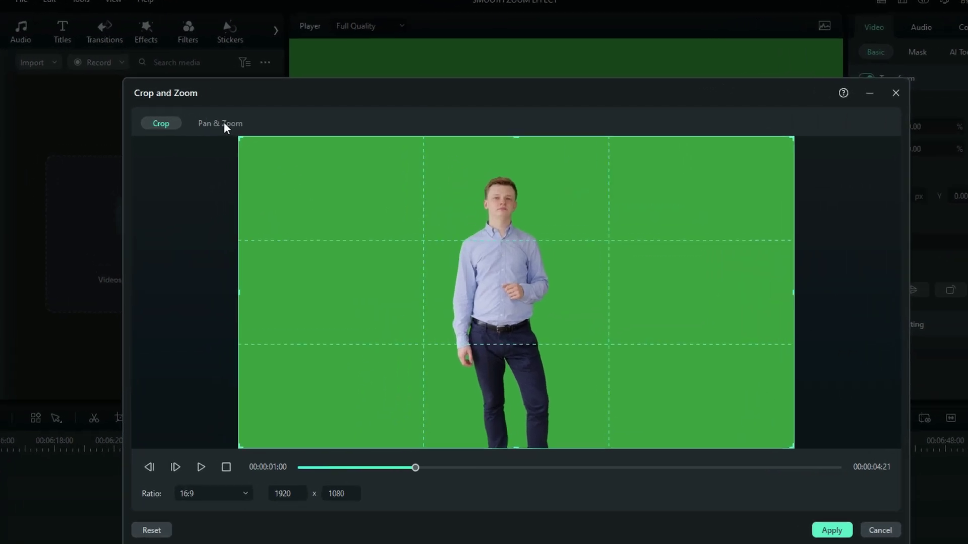
Apply a Pan & Zoom from full frame to a 960 x 540 box on the man's upper body.
click(254, 106)
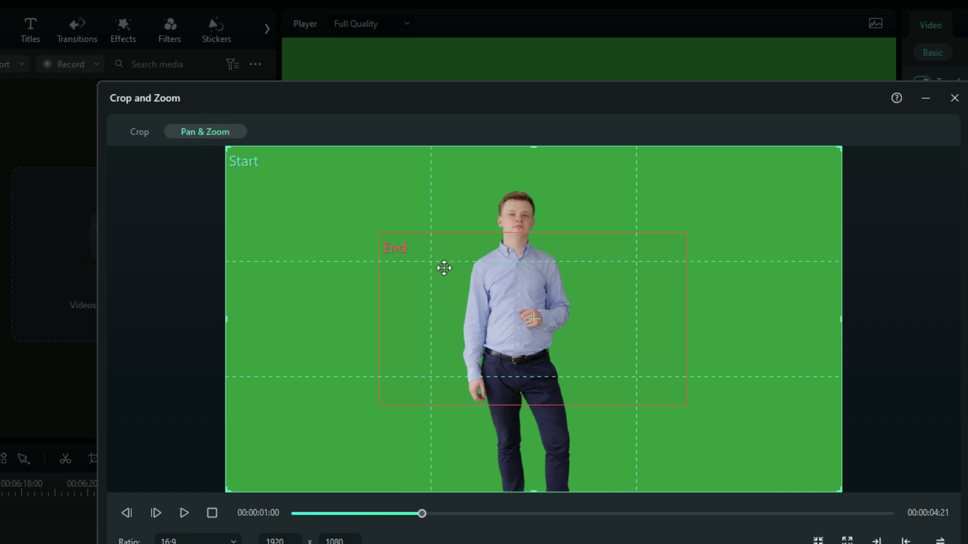
click(444, 269)
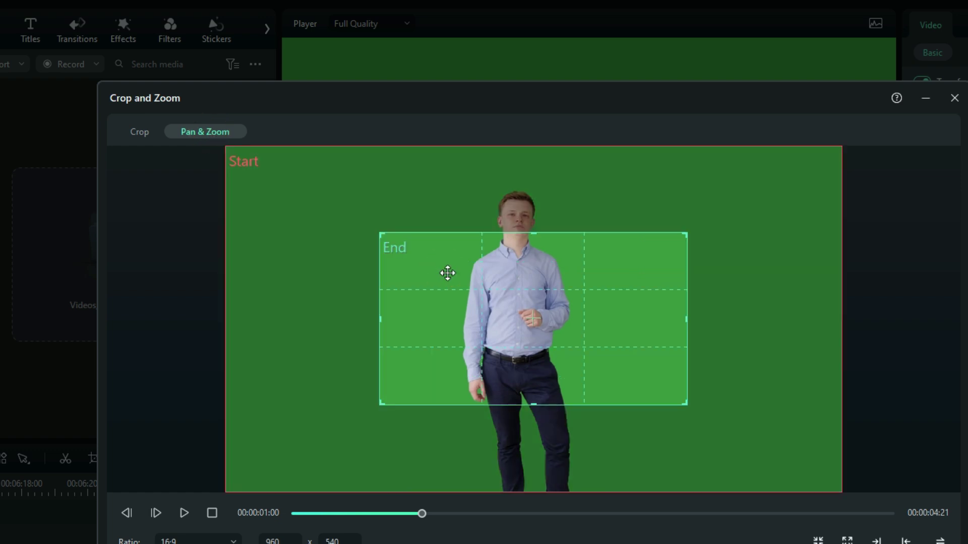
drag(444, 271, 440, 206)
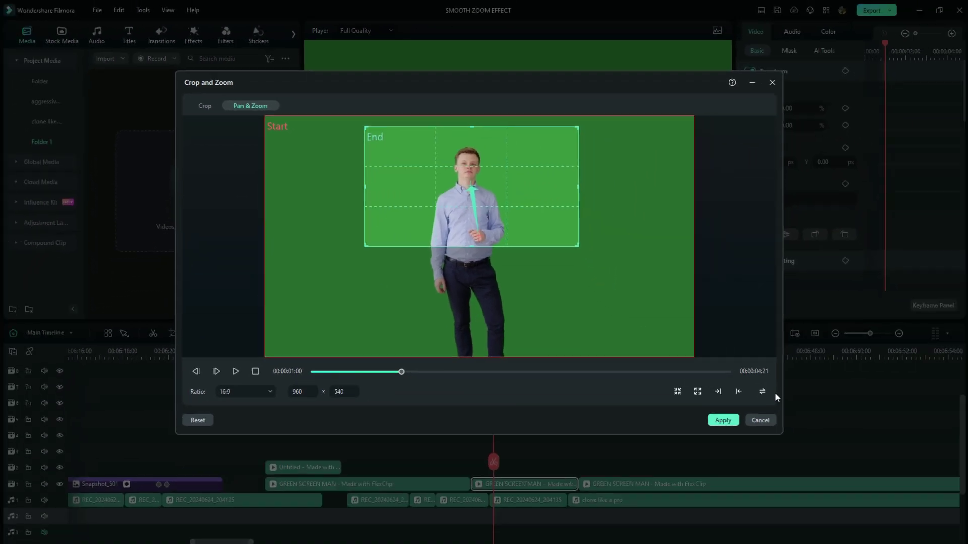
click(761, 392)
click(762, 391)
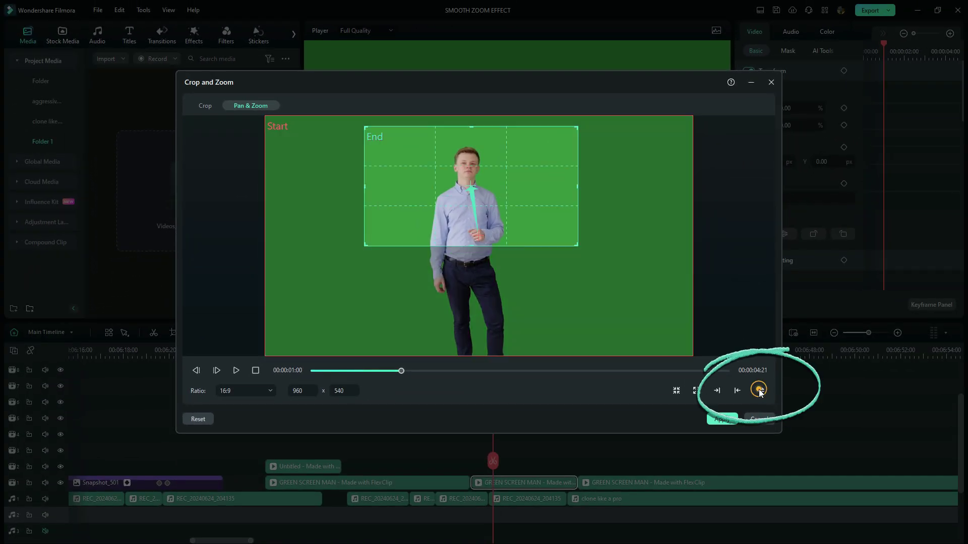
click(762, 392)
click(761, 391)
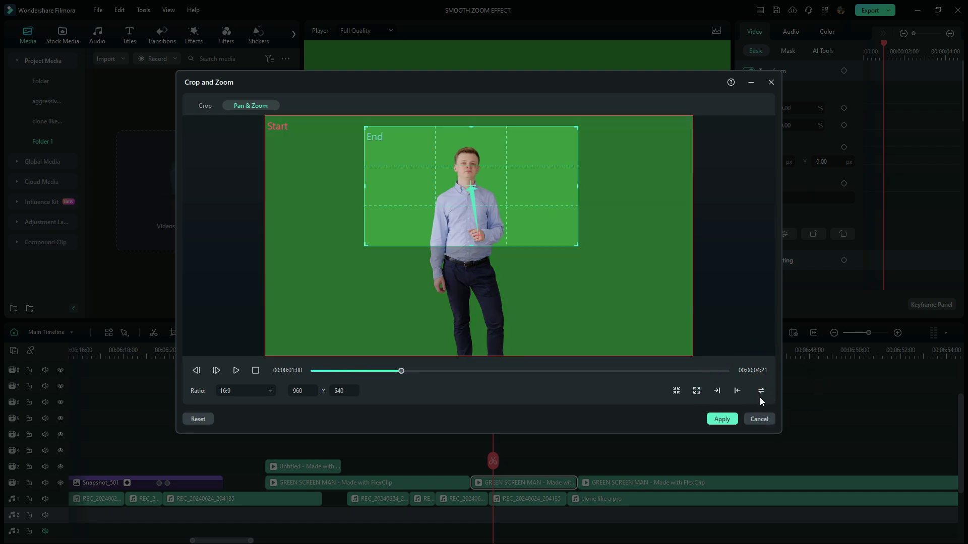
click(730, 419)
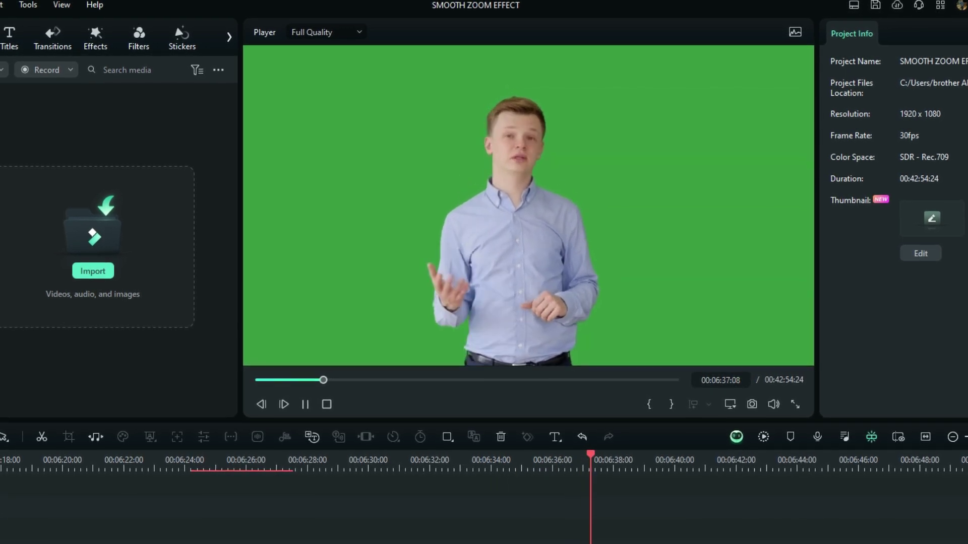
key(space)
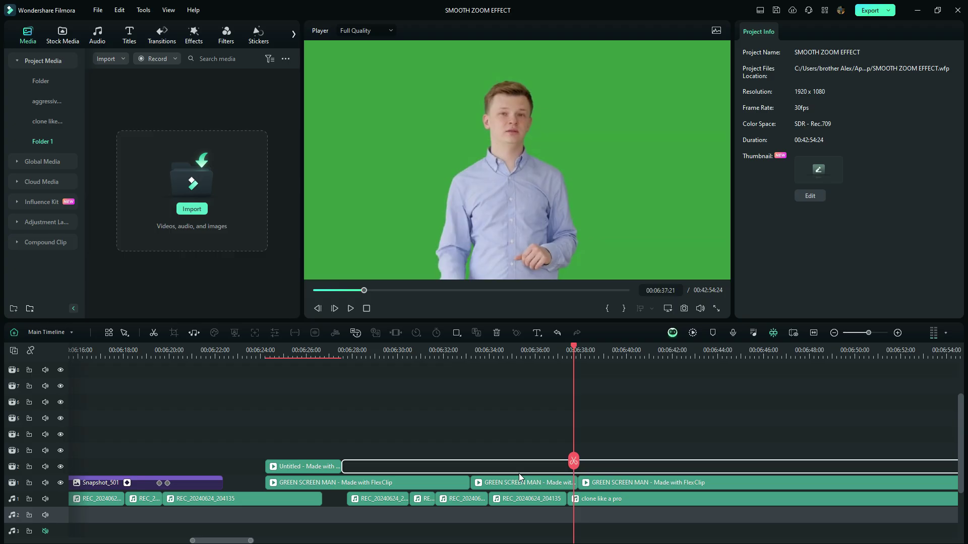
Select the second green-screen man clip and view its Speed Ramping options.
click(519, 478)
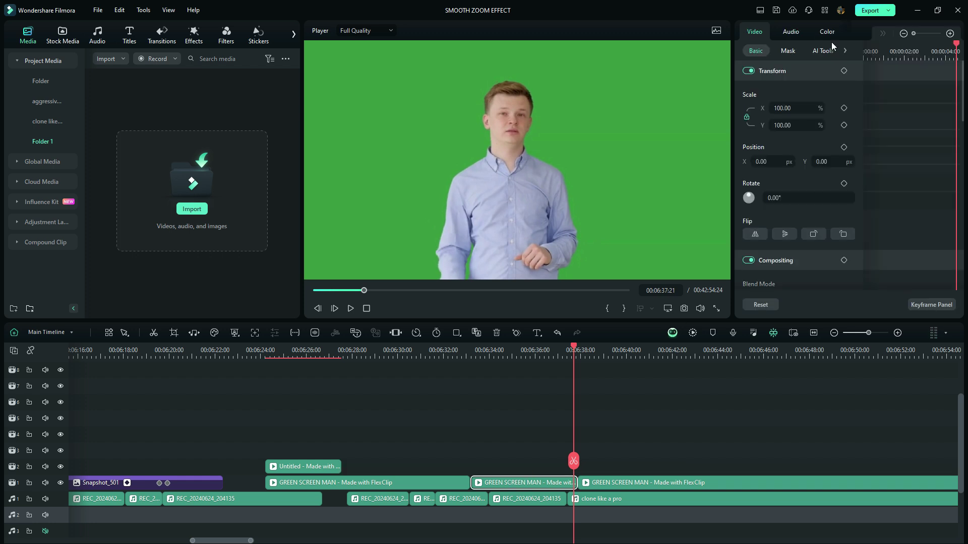
click(842, 31)
click(815, 50)
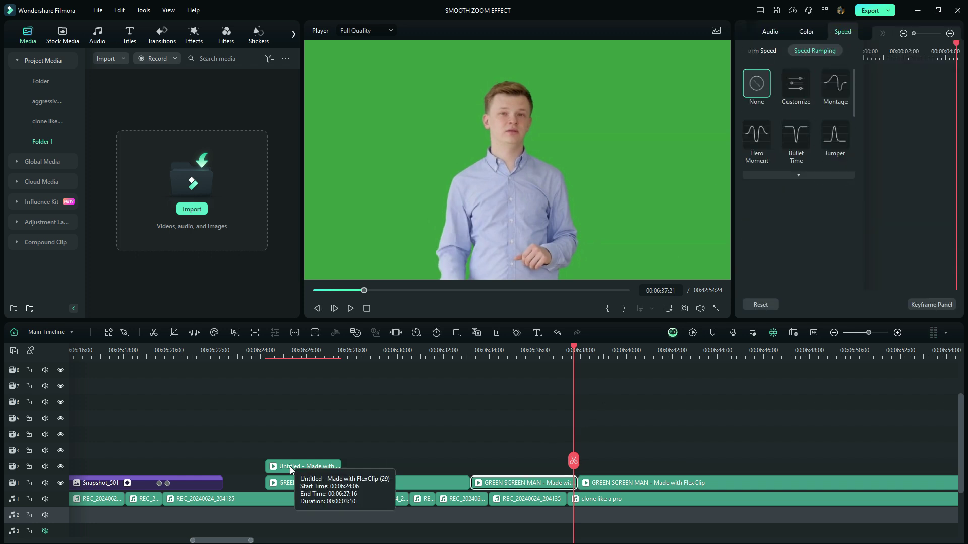
Move the Untitled overlay clip to about 00:06:33 on track 2, preview it, and select it.
drag(290, 467, 496, 461)
click(477, 445)
key(space)
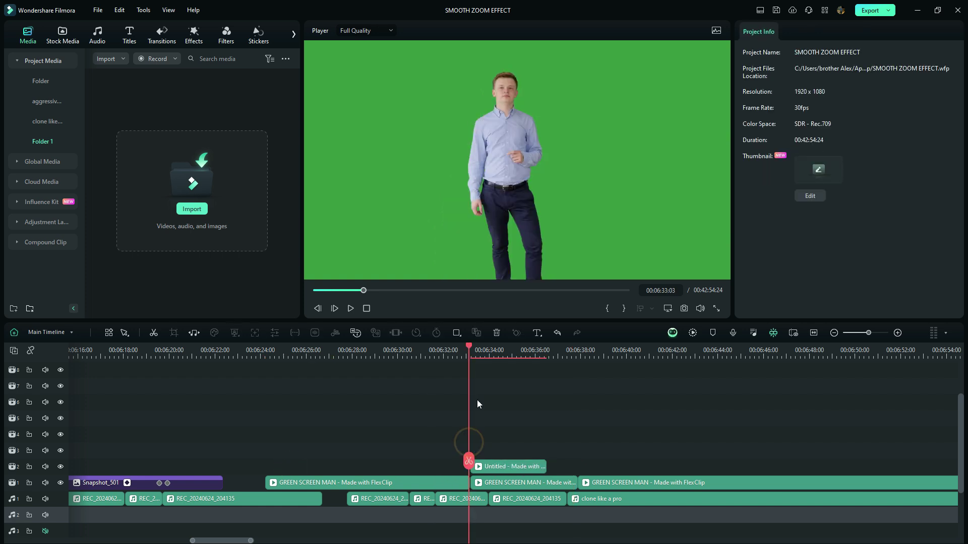
key(space)
key(ctrl+equal)
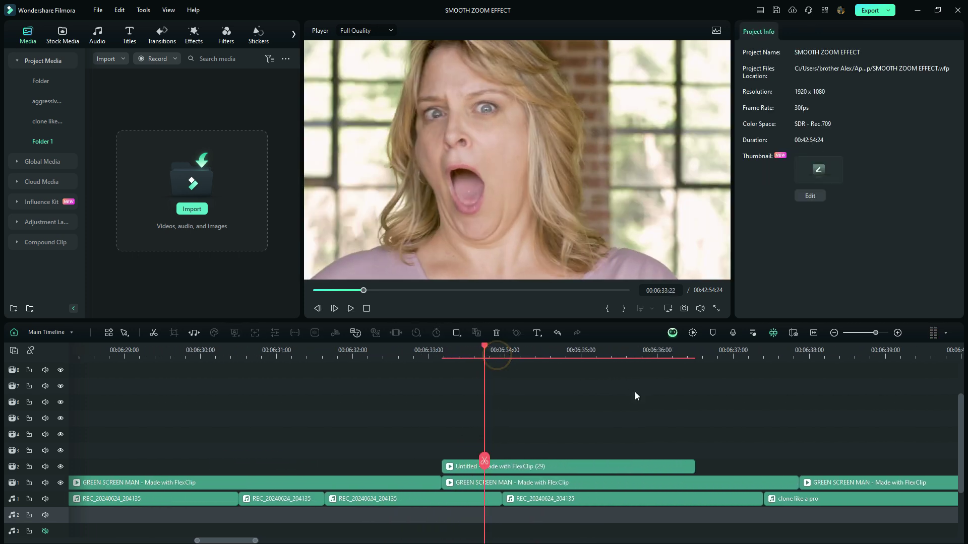
drag(483, 461, 446, 463)
click(466, 467)
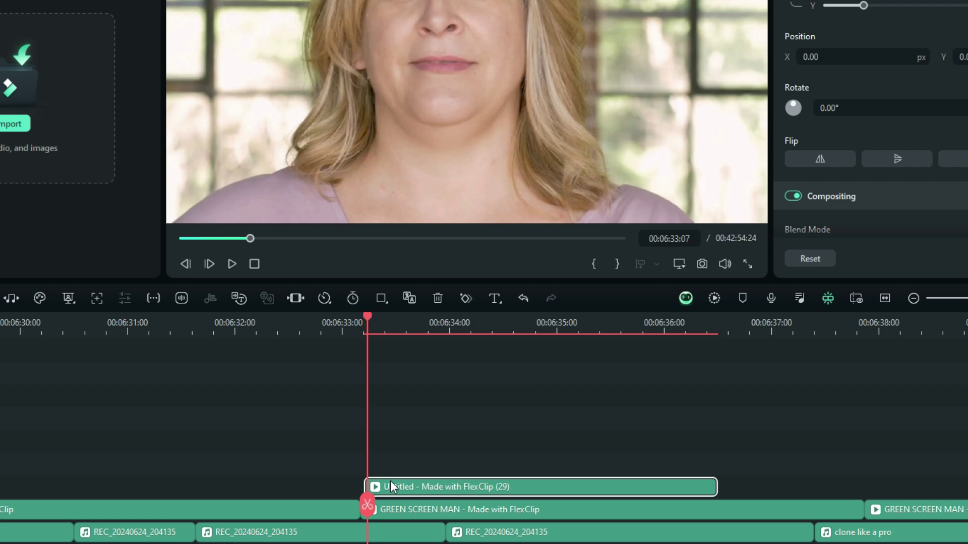
Keyframe the woman's clip at its start, then scale it to 135.27% slightly later.
key(alt+k)
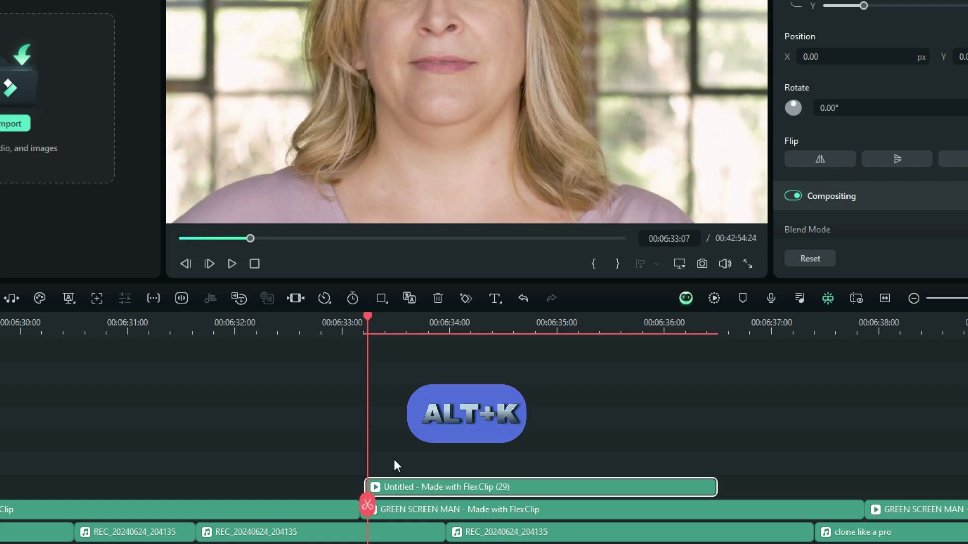
click(463, 301)
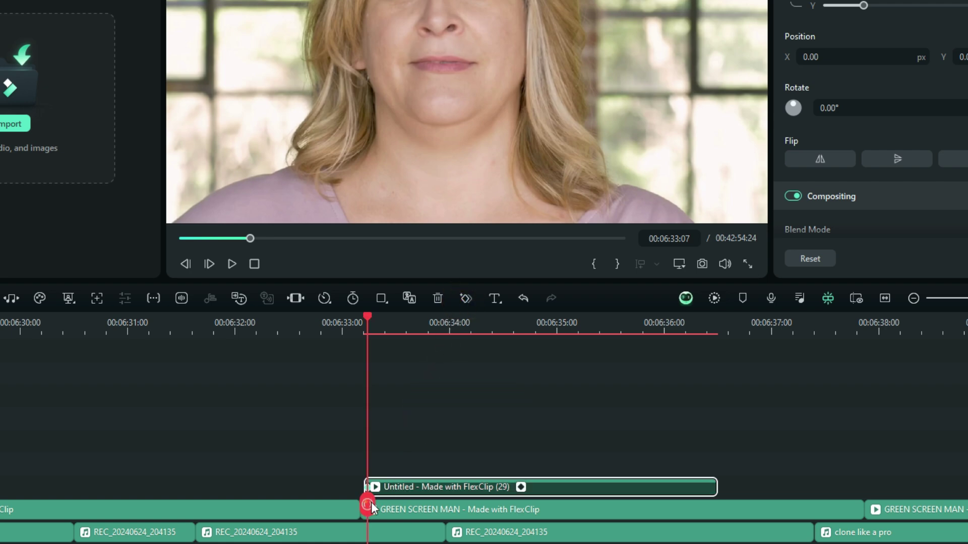
drag(368, 507, 430, 525)
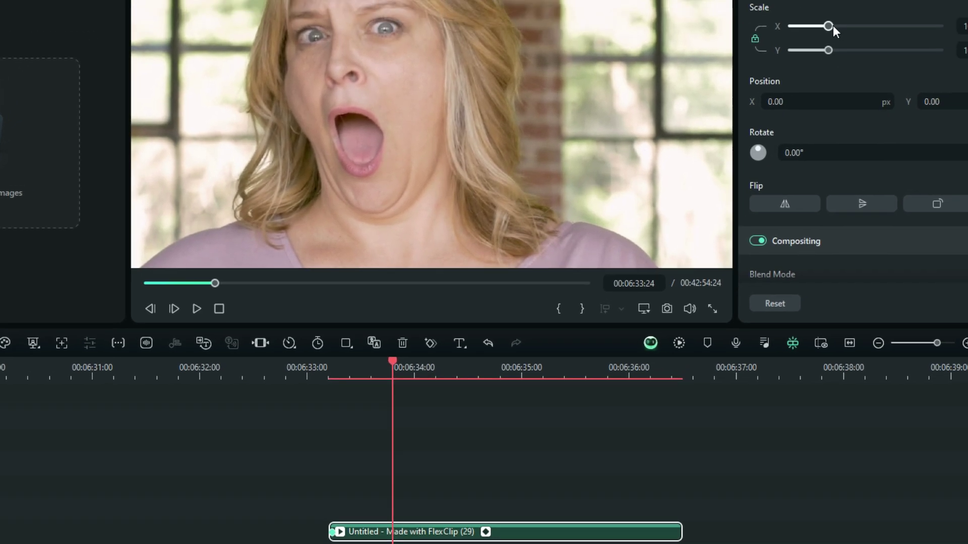
click(868, 0)
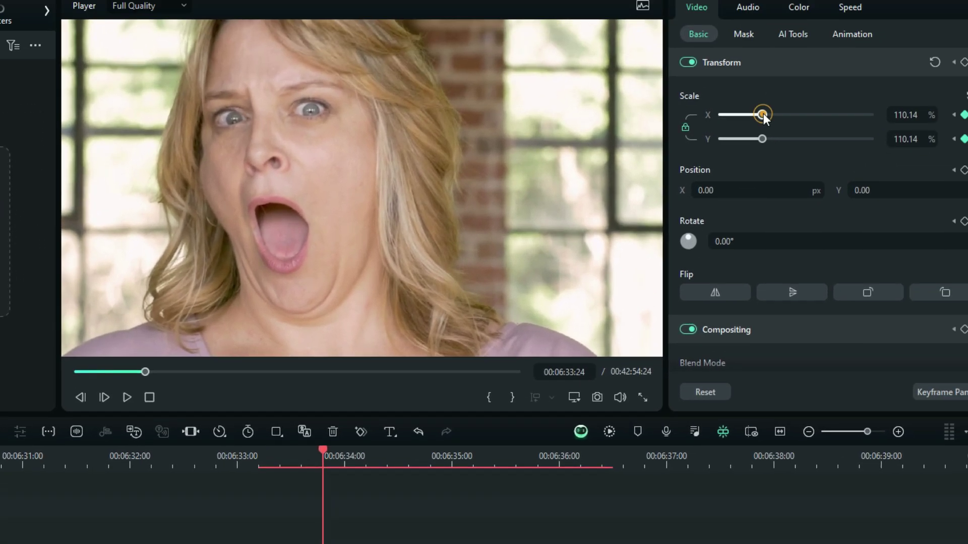
drag(764, 114, 772, 118)
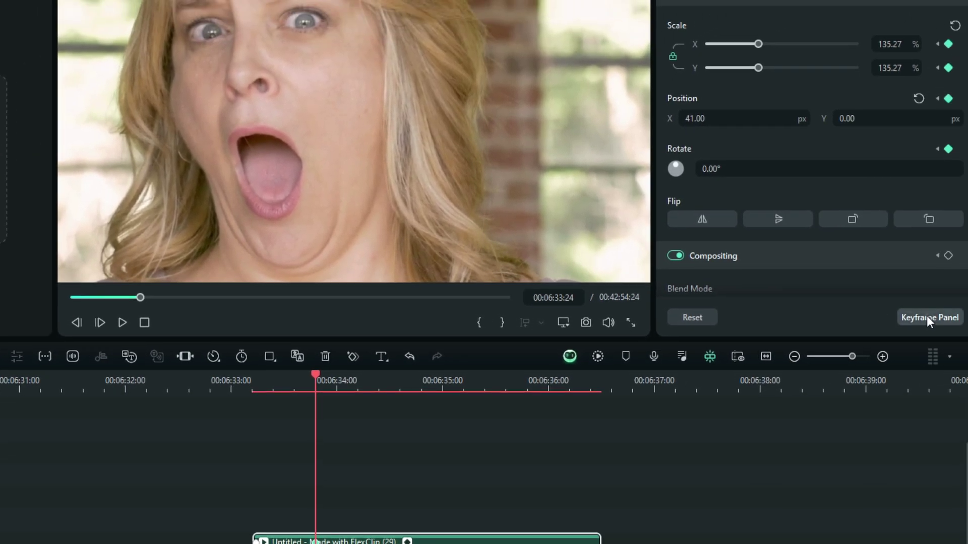
In the Keyframe Panel, set the clip's starting keyframes to Ease out.
click(929, 318)
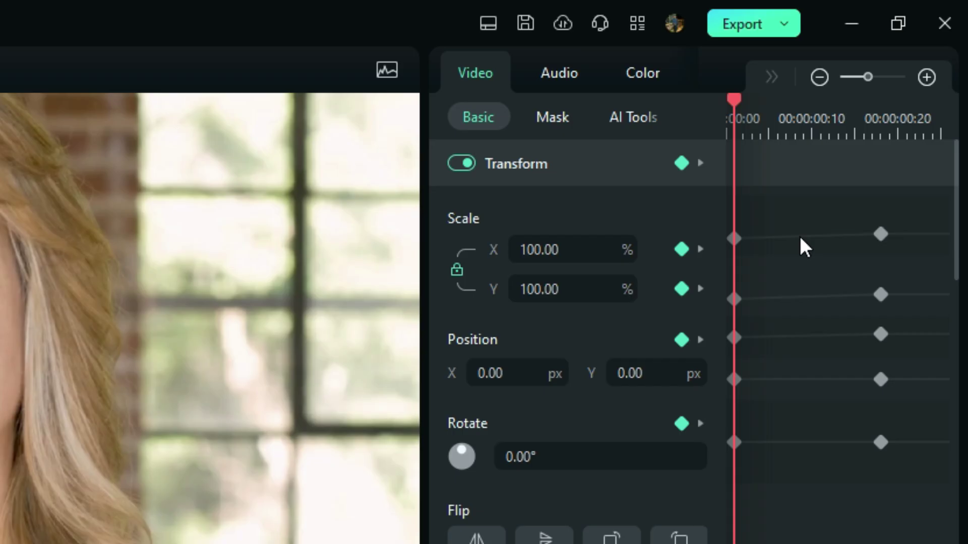
drag(781, 221, 727, 532)
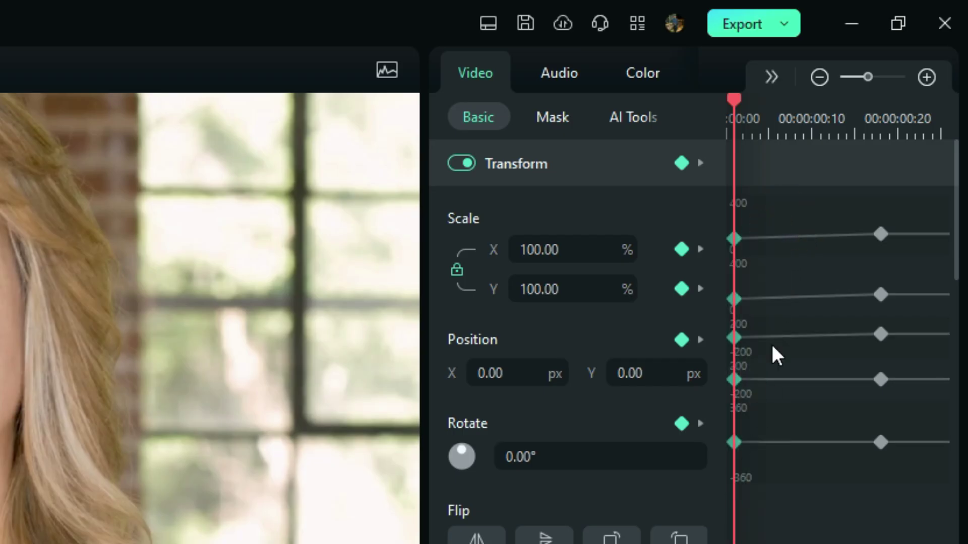
click(772, 76)
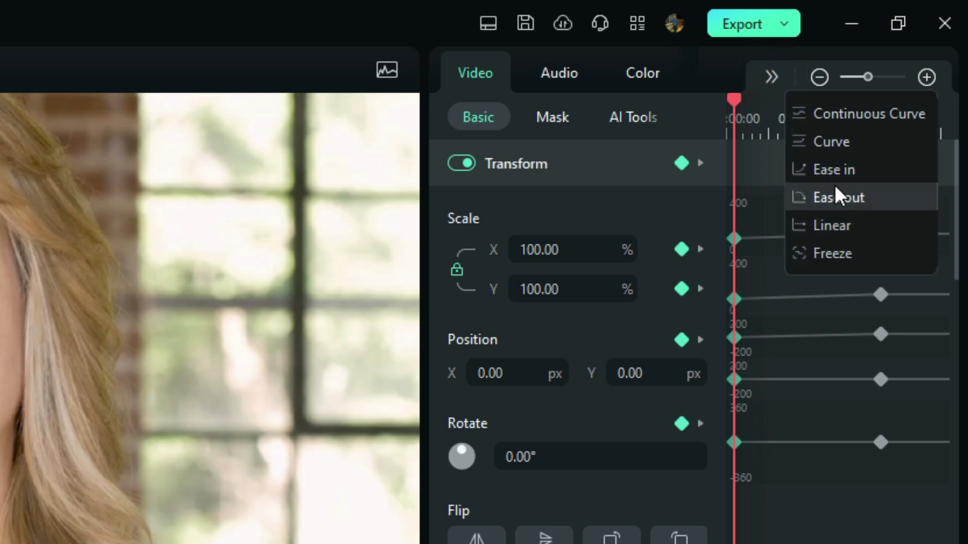
click(836, 199)
Set the later column of keyframes to Ease in.
drag(847, 200, 898, 440)
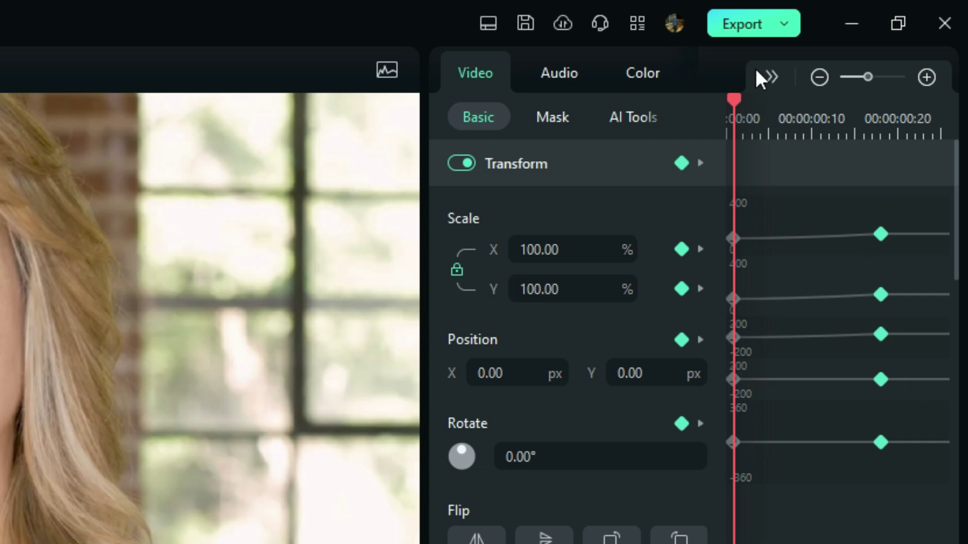
click(776, 80)
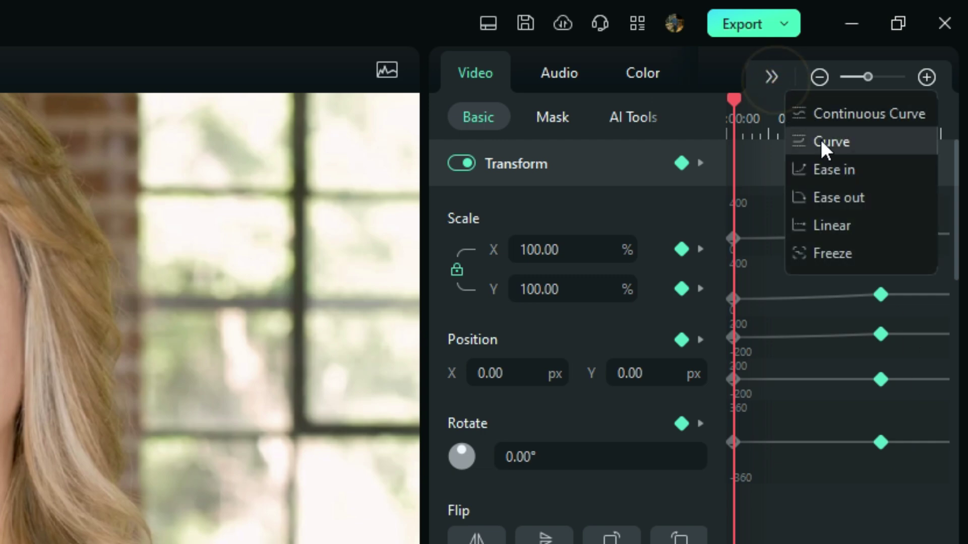
click(827, 162)
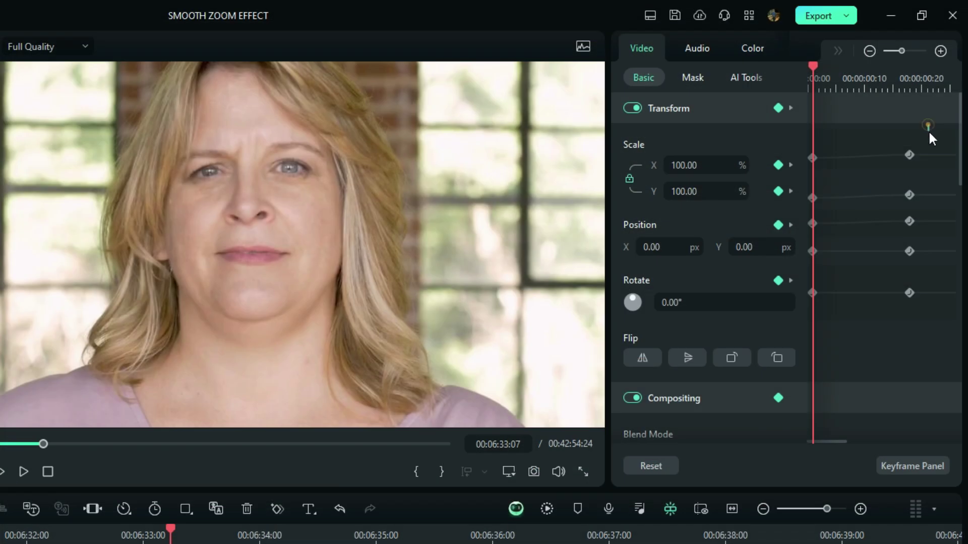
Select keyframes across all five property rows, set them to Ease out, and step forward one frame.
drag(942, 82, 891, 169)
drag(849, 258, 795, 328)
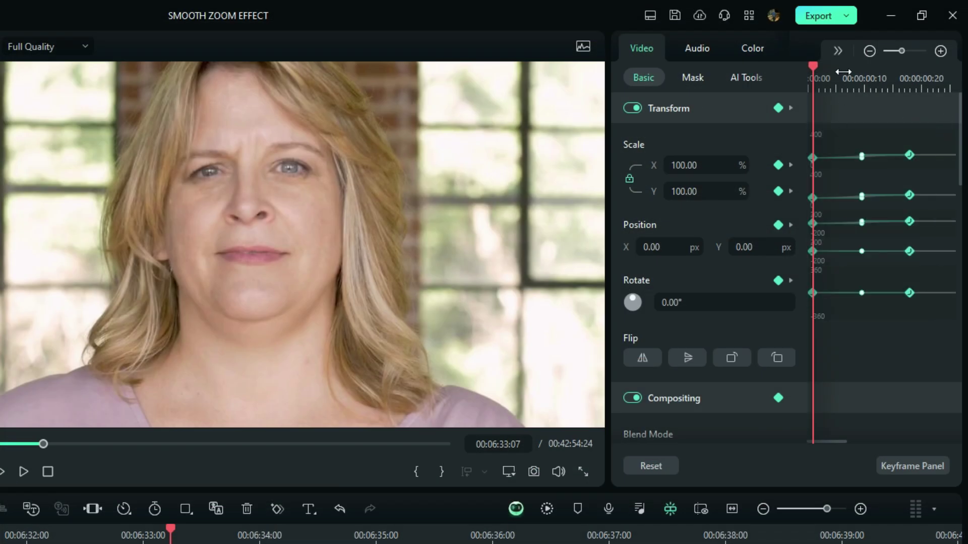
click(840, 49)
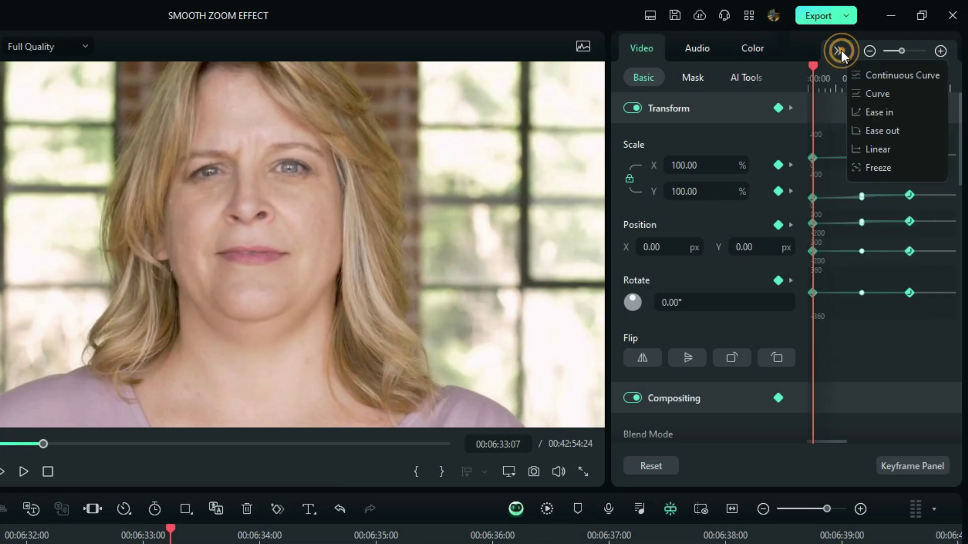
click(879, 129)
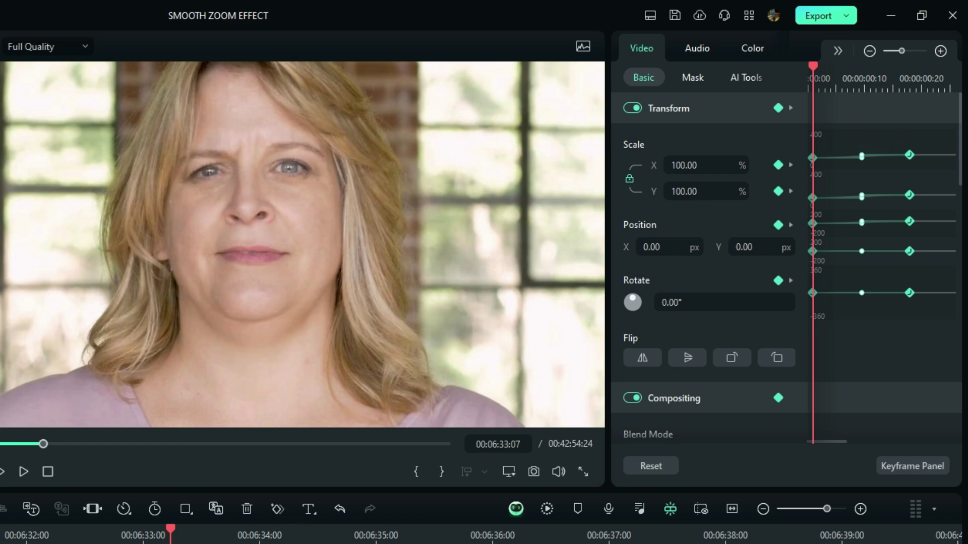
key(Right)
click(841, 48)
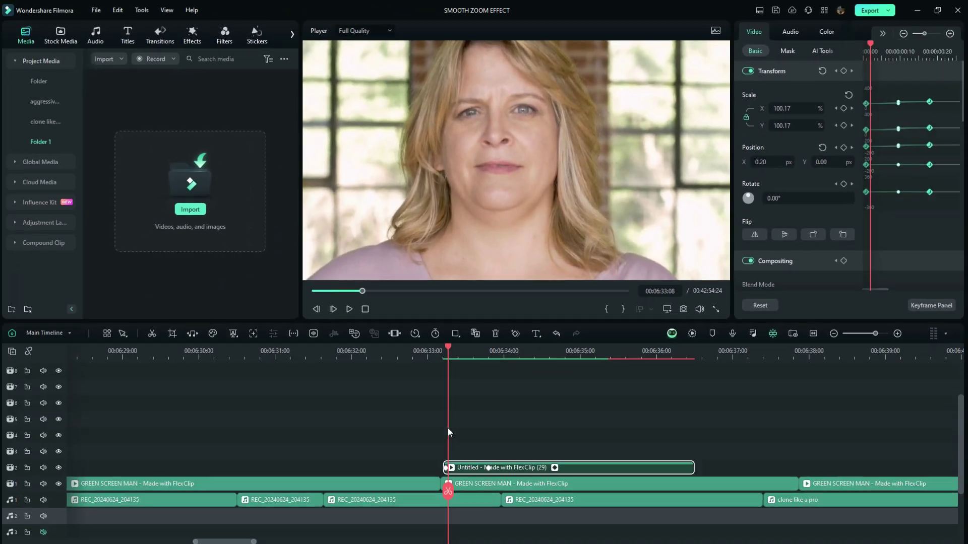
Deselect the overlay clip and move the playhead back to 00:06:33:03.
click(447, 428)
click(437, 431)
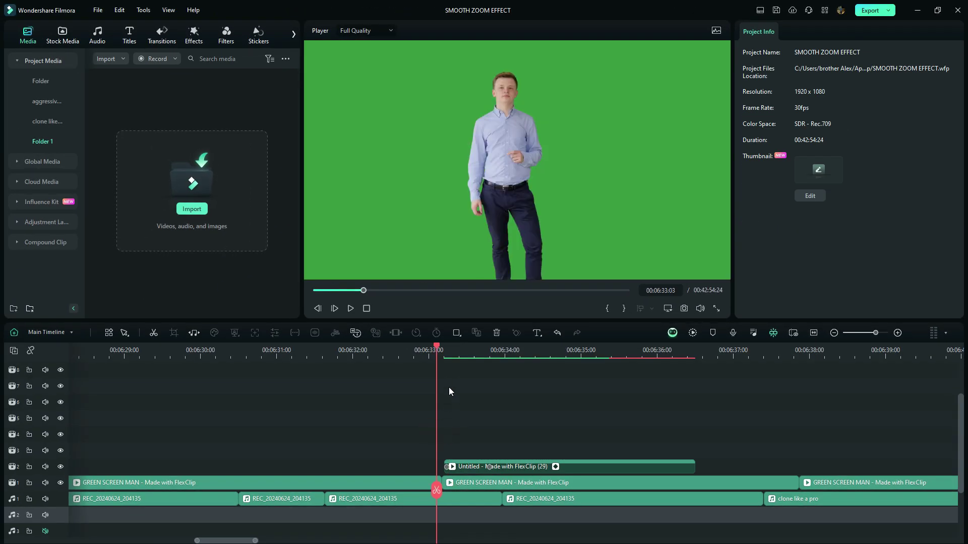